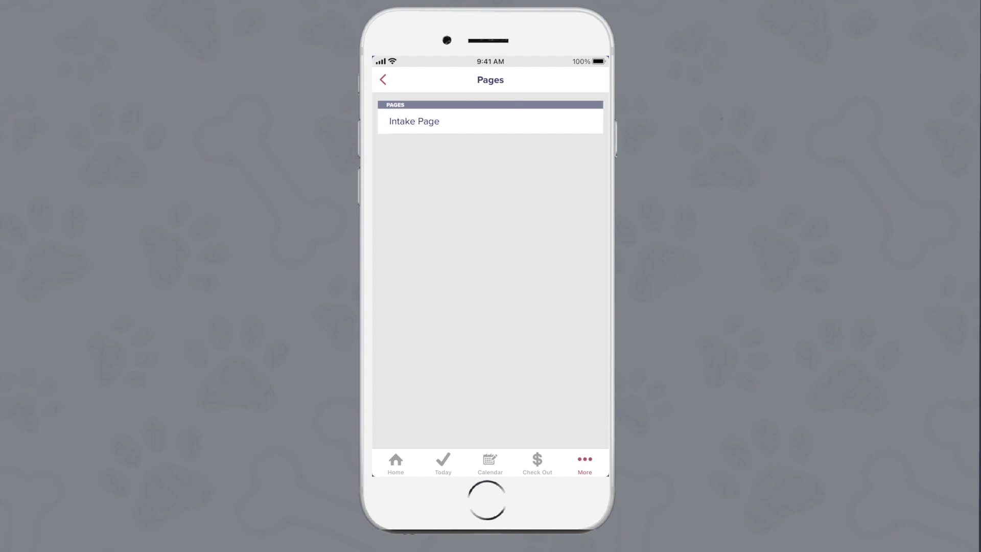
Open the Intake Page row and create the intake page from its introduction.
left_click(489, 121)
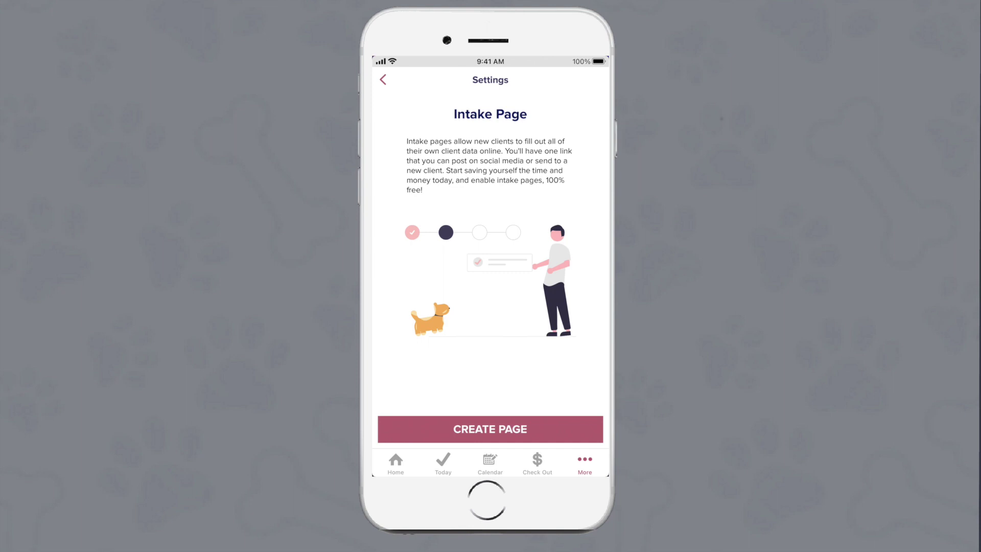
left_click(490, 428)
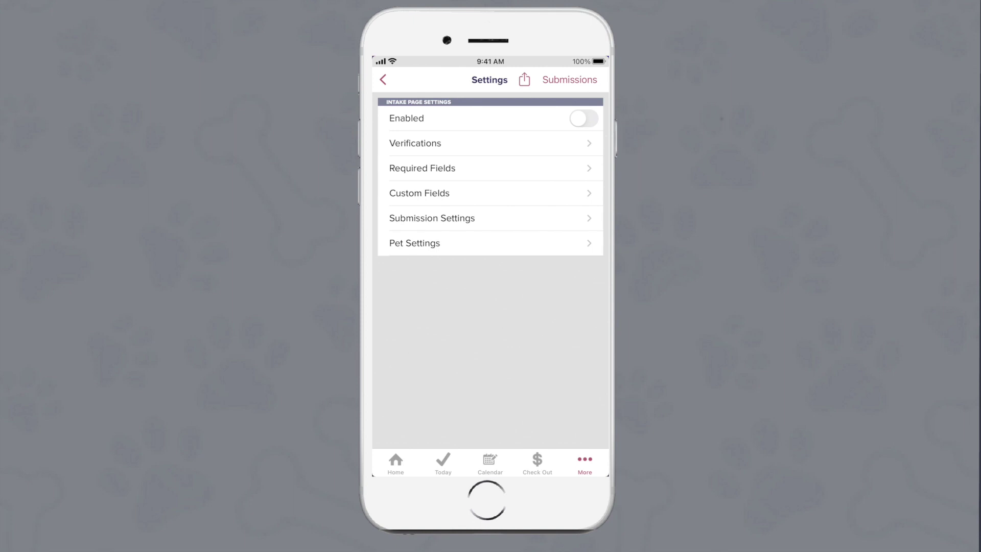
Enable the intake page and look at its Service Areas verification settings.
left_click(584, 118)
left_click(491, 142)
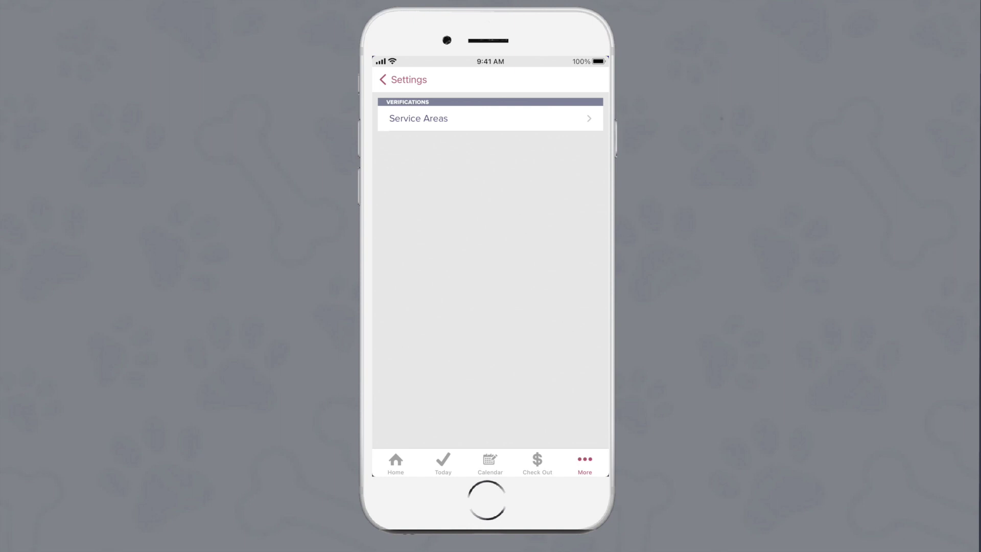
left_click(490, 118)
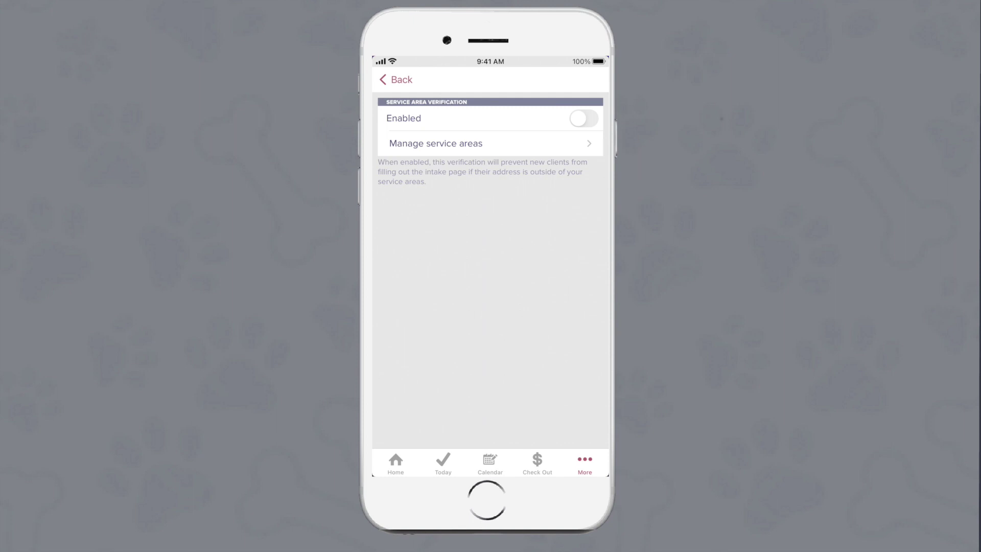
Return to the intake page settings and open its fields section.
left_click(394, 79)
left_click(384, 80)
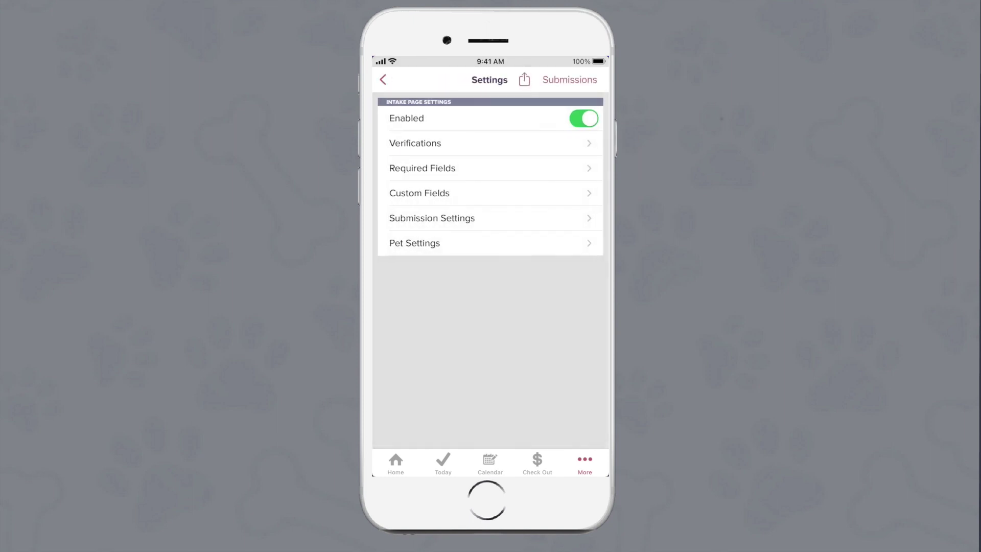
left_click(490, 168)
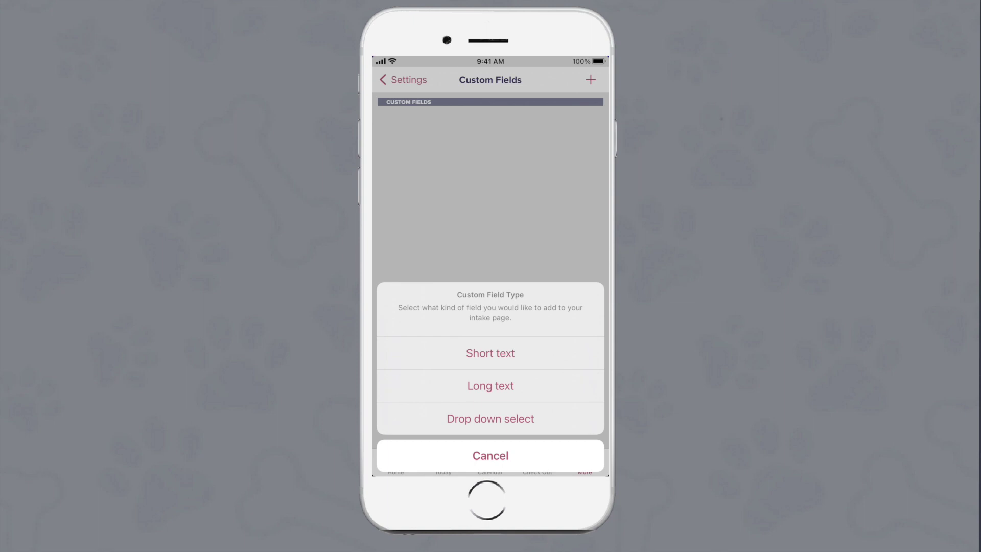
Save a required short-text field 'When was your pet groomed last?' and return to settings.
left_click(490, 352)
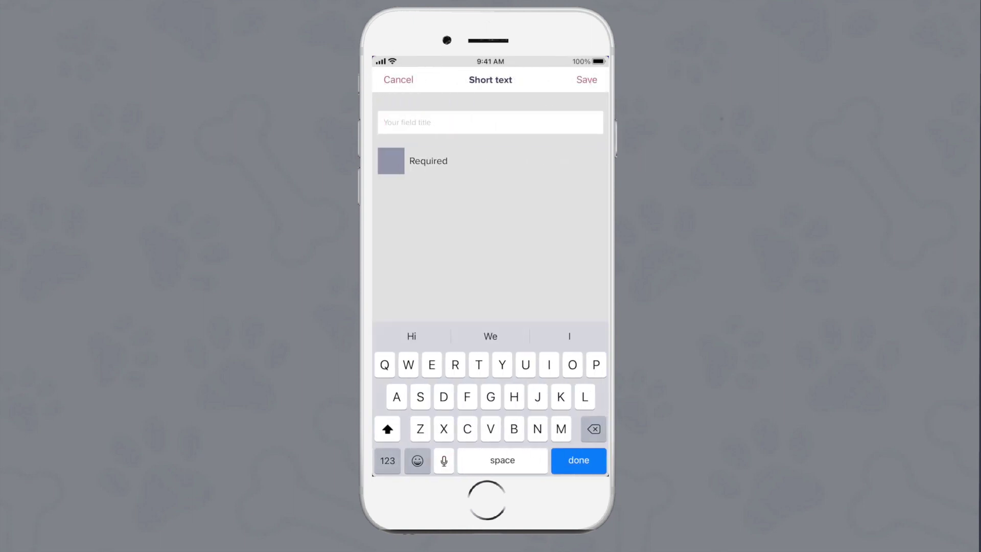
type("When was ")
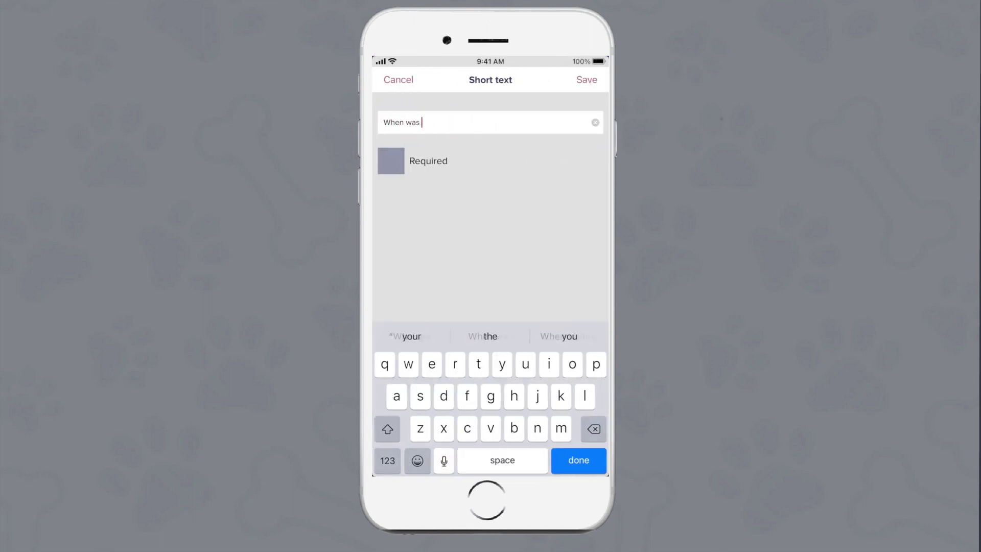
type("your pet")
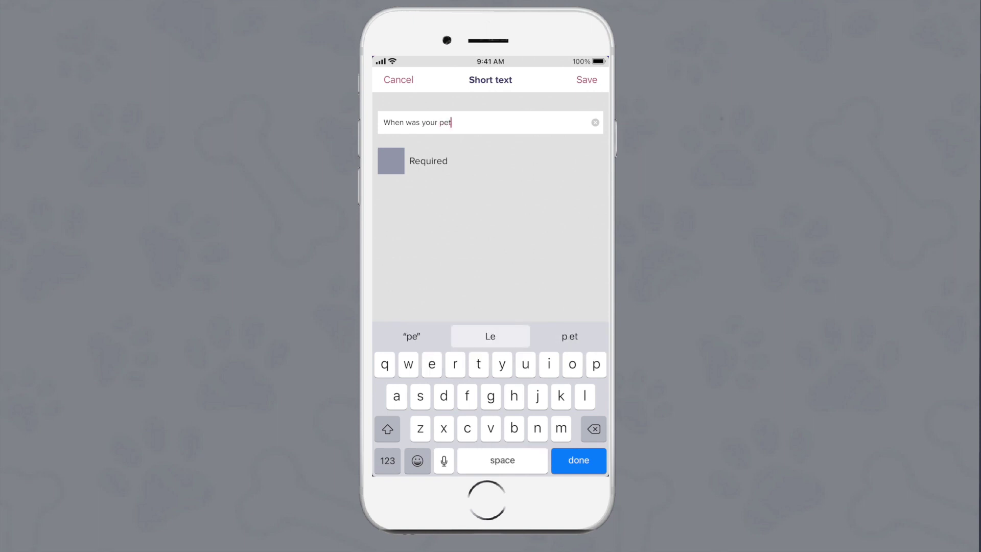
type(" groomed las")
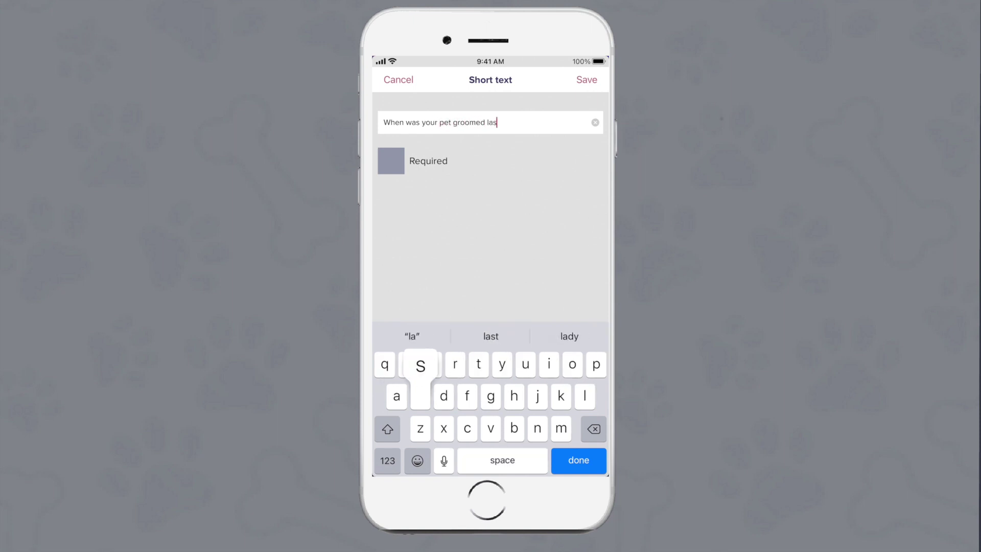
type("t?")
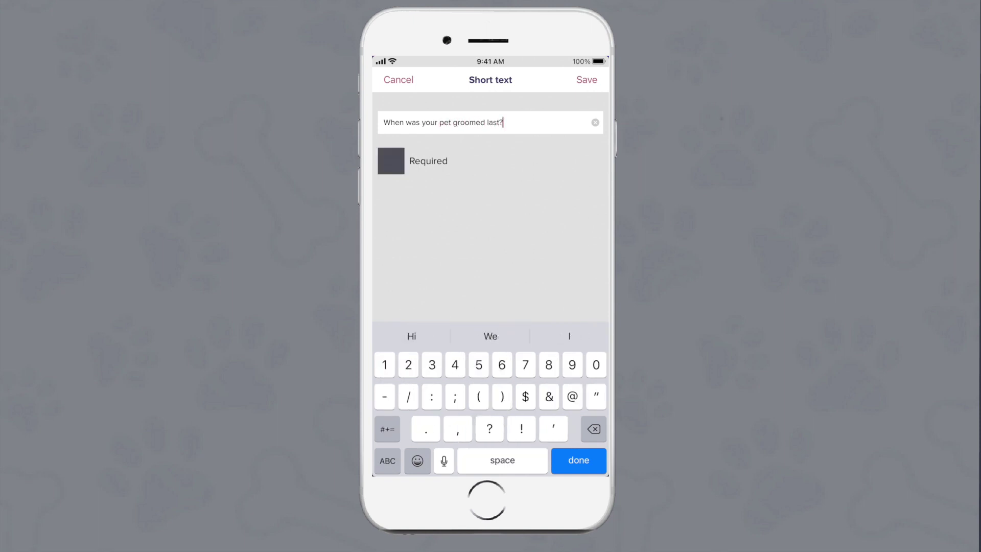
left_click(391, 161)
left_click(587, 79)
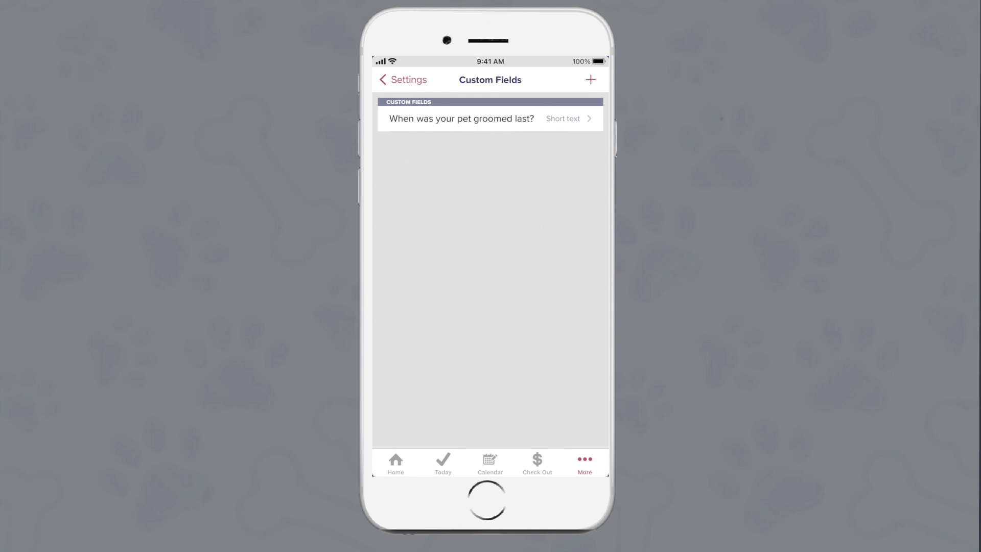
left_click(403, 79)
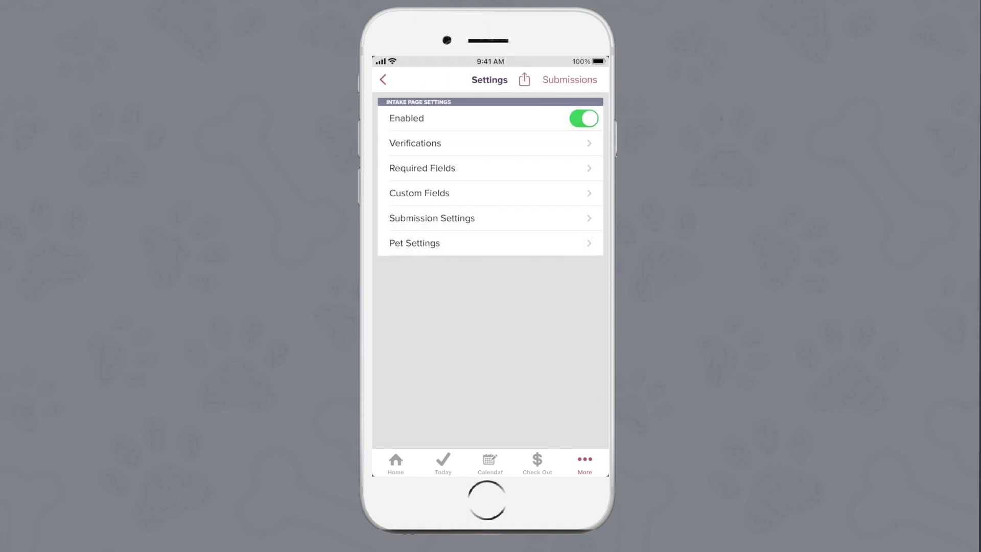
Open Submission Settings from the intake page settings.
left_click(491, 219)
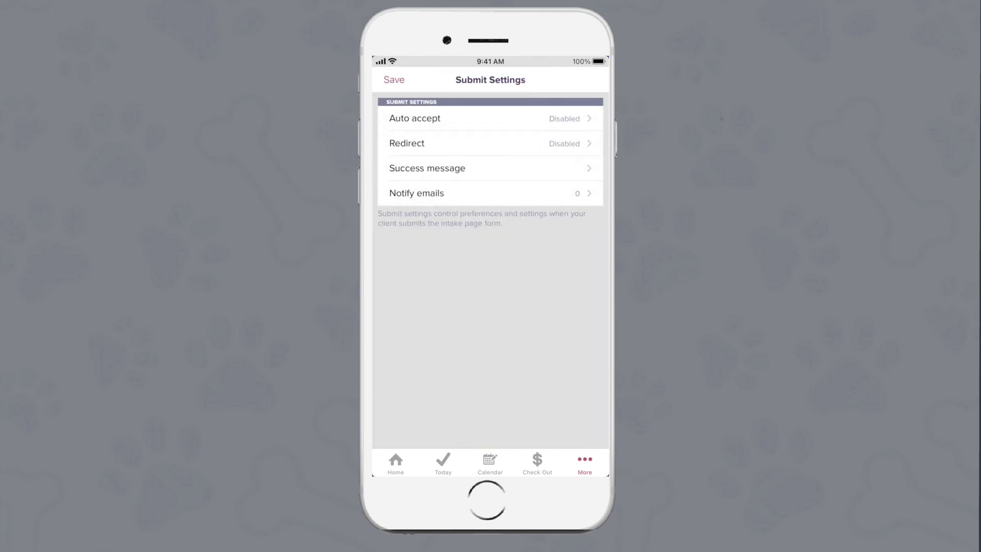
Enter the 'Thank you for filling out our form…' success message, fixing a typo.
left_click(490, 168)
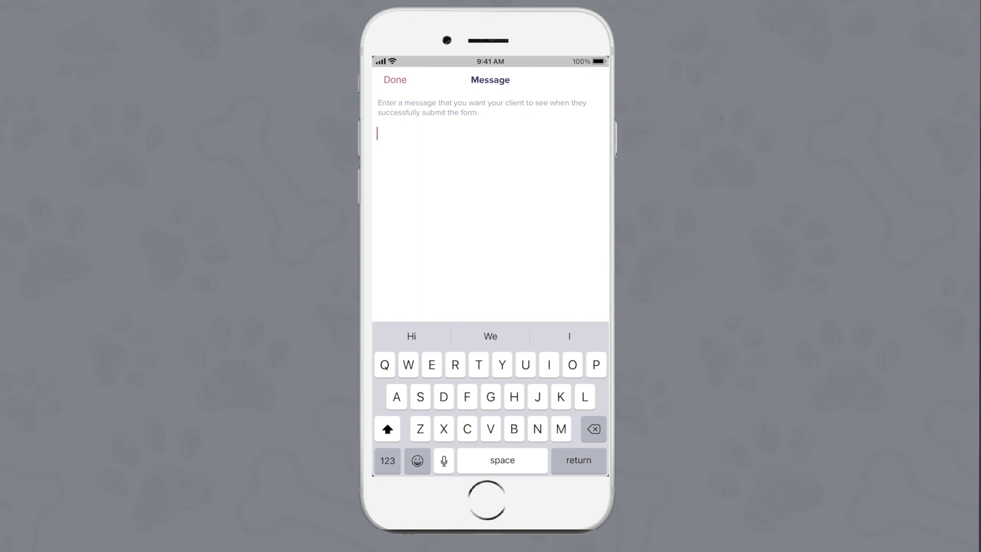
type("Thank you")
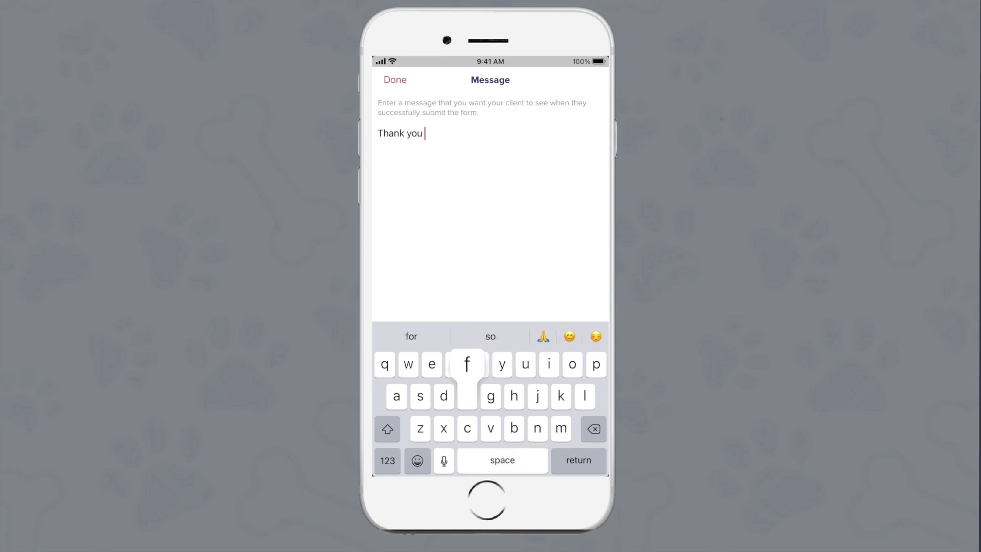
type(" for filli")
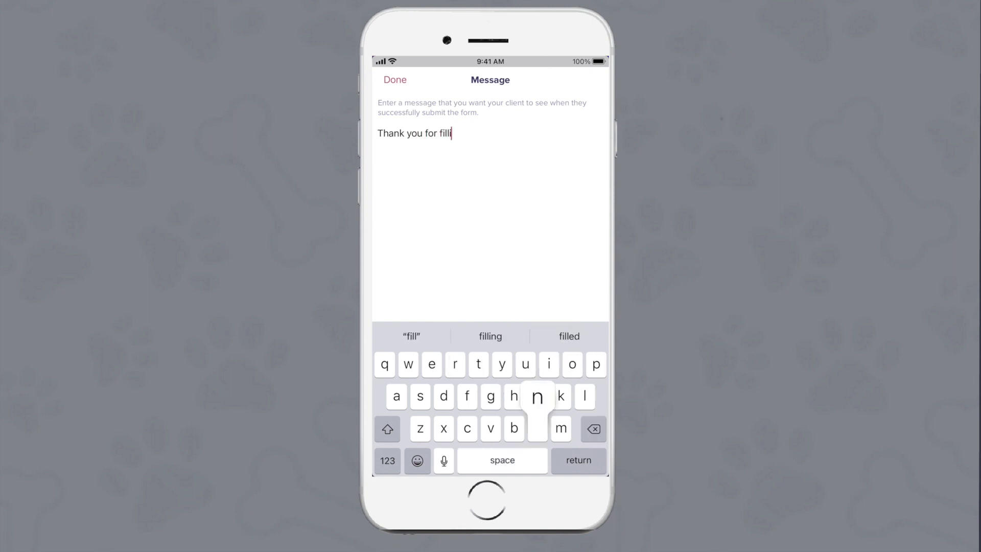
type("ng out our form. We'll be in ")
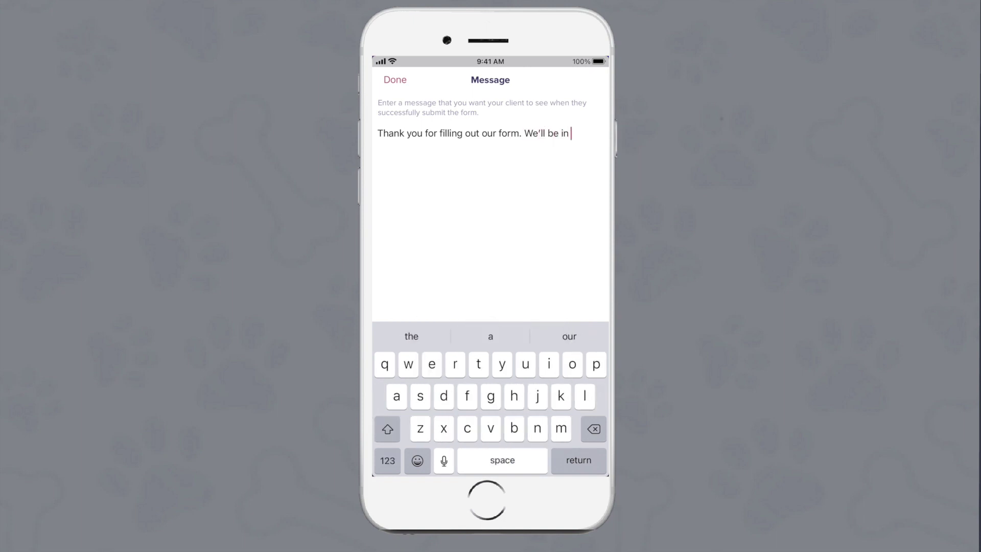
type("touch shor")
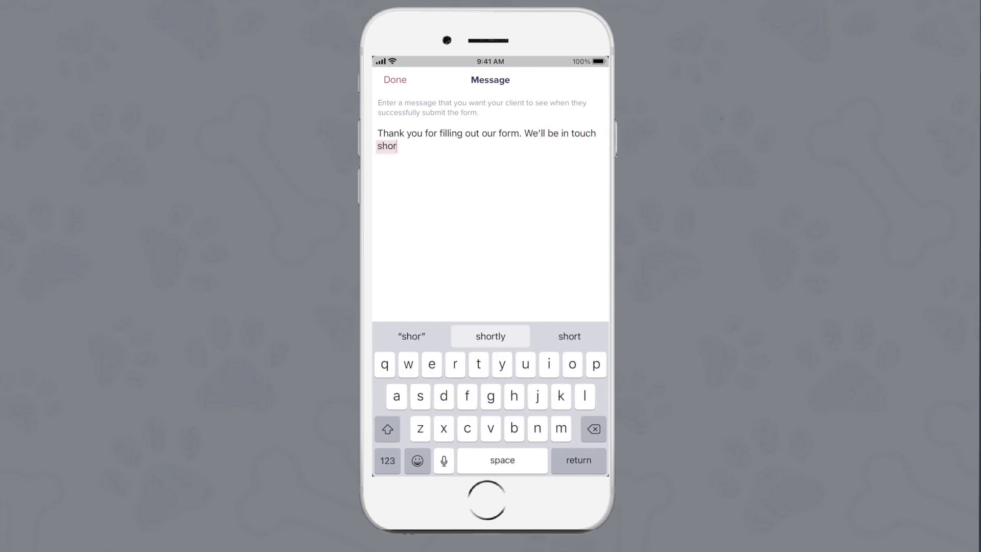
type("tly.")
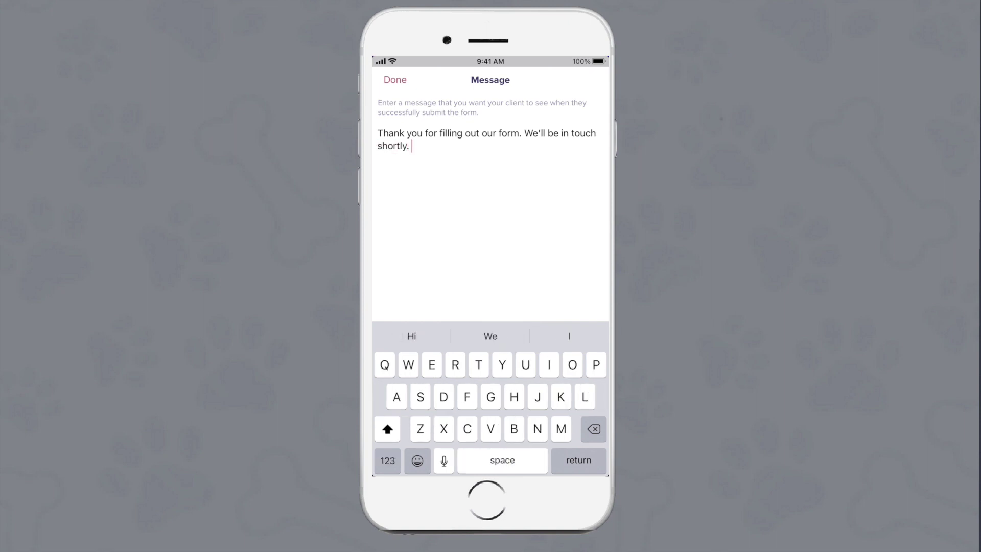
left_click(395, 80)
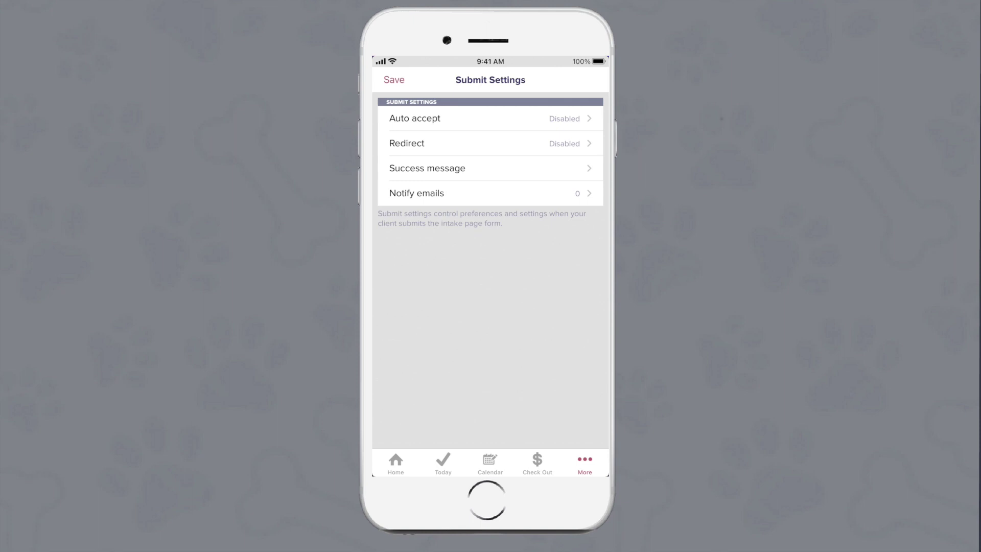
left_click(491, 193)
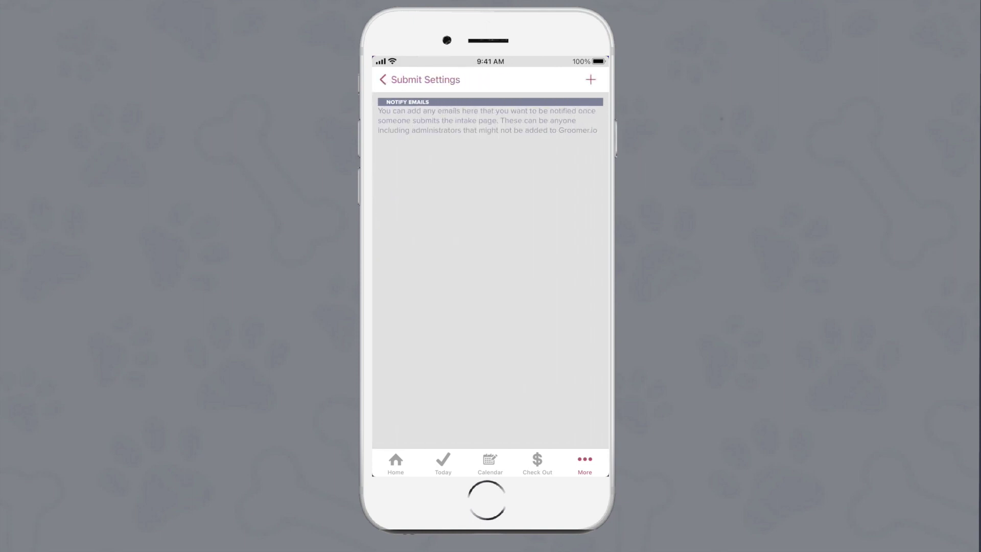
Save the submission settings and review the required fields under Pet Settings.
left_click(421, 80)
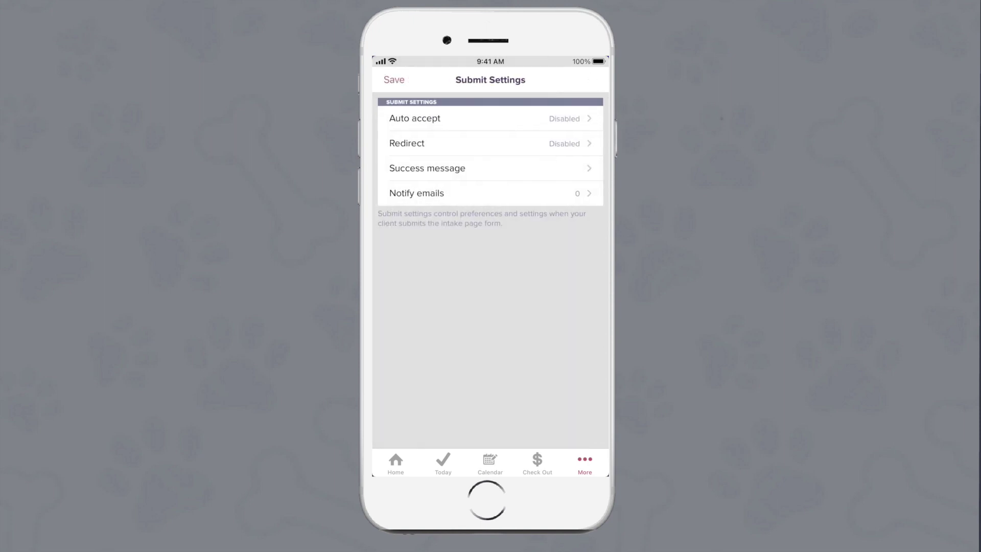
left_click(393, 80)
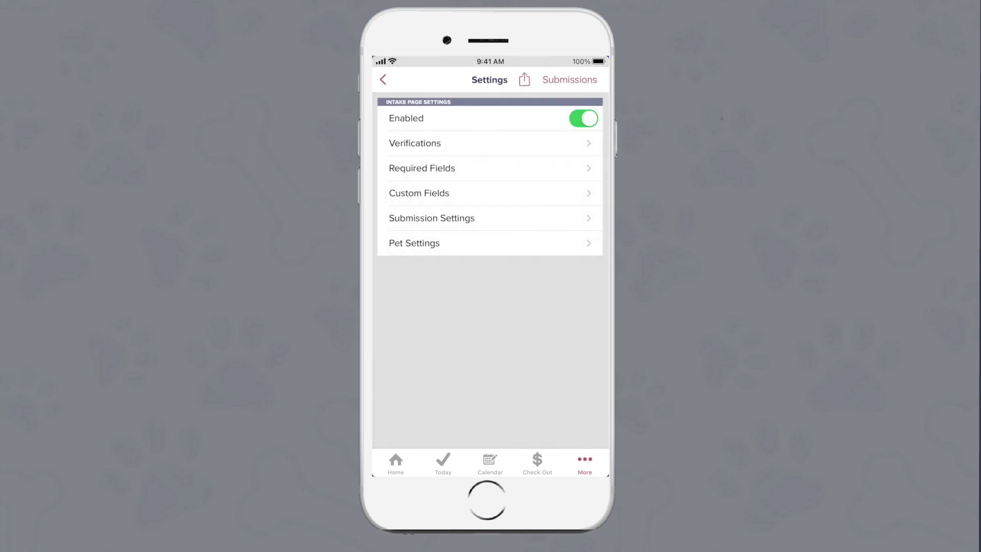
left_click(491, 243)
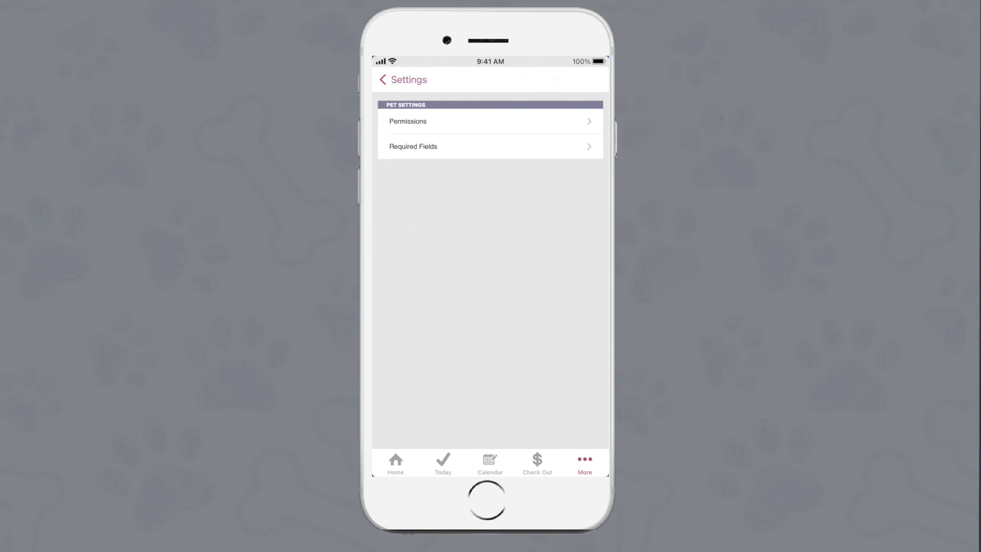
left_click(491, 146)
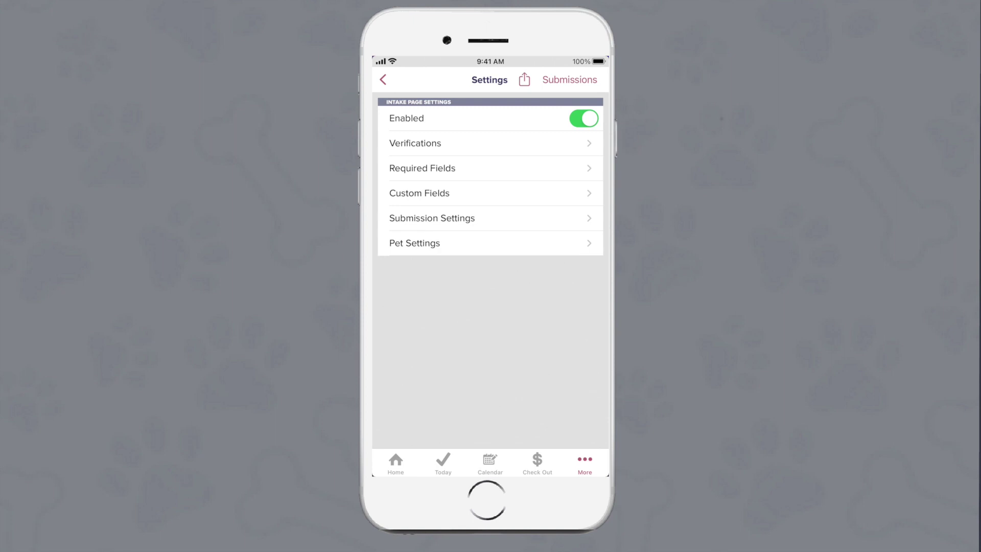
Open and dismiss the share sheet, then view the empty Submissions list.
left_click(524, 80)
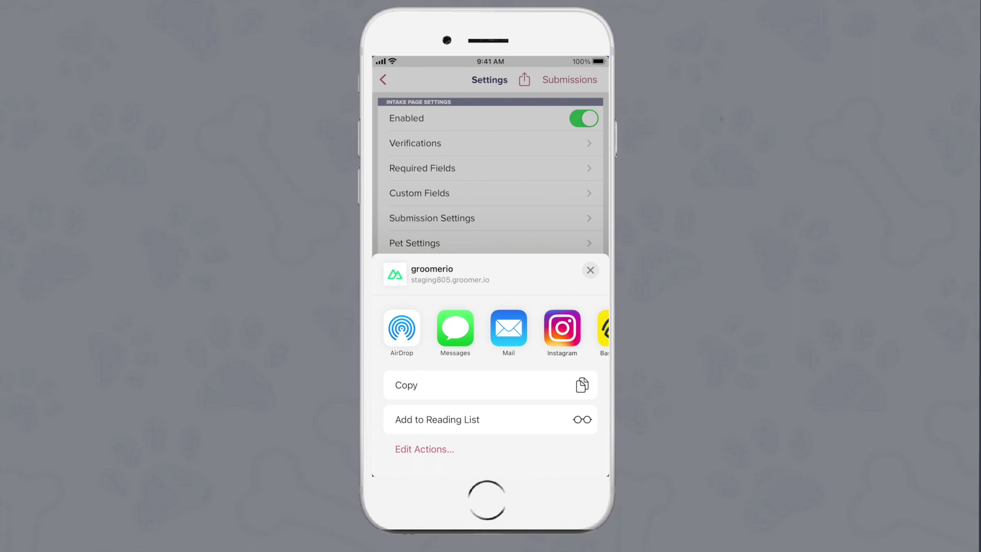
left_click(590, 270)
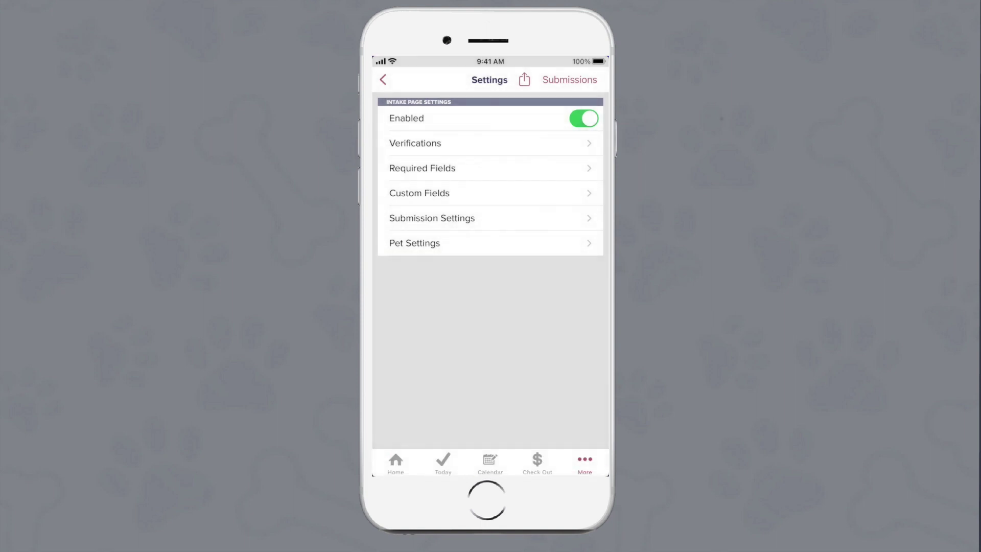
left_click(569, 80)
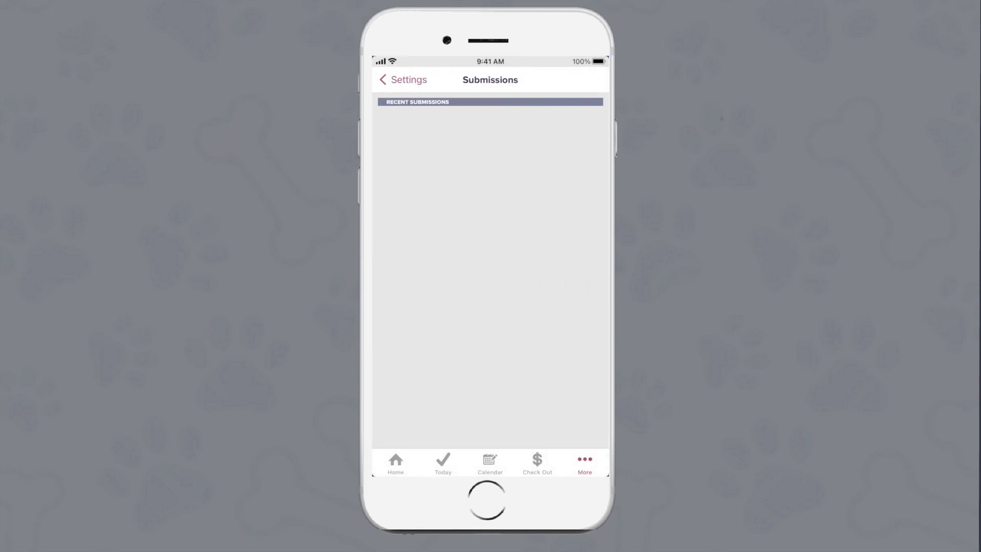